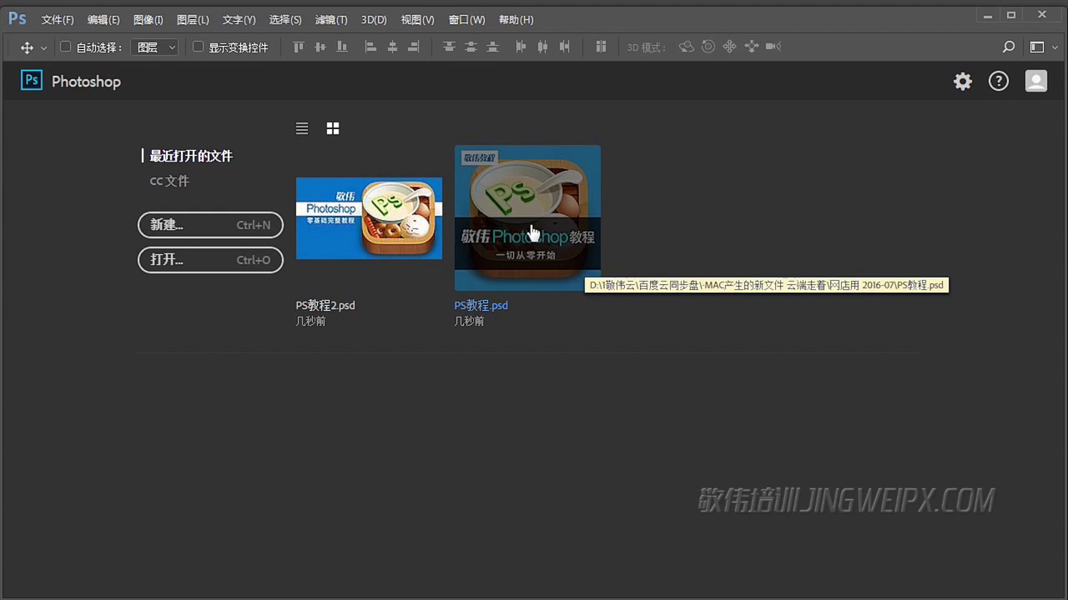
Step: Open the recent file PS教程.psd and check that the Libraries (库) panel is enabled
click(593, 290)
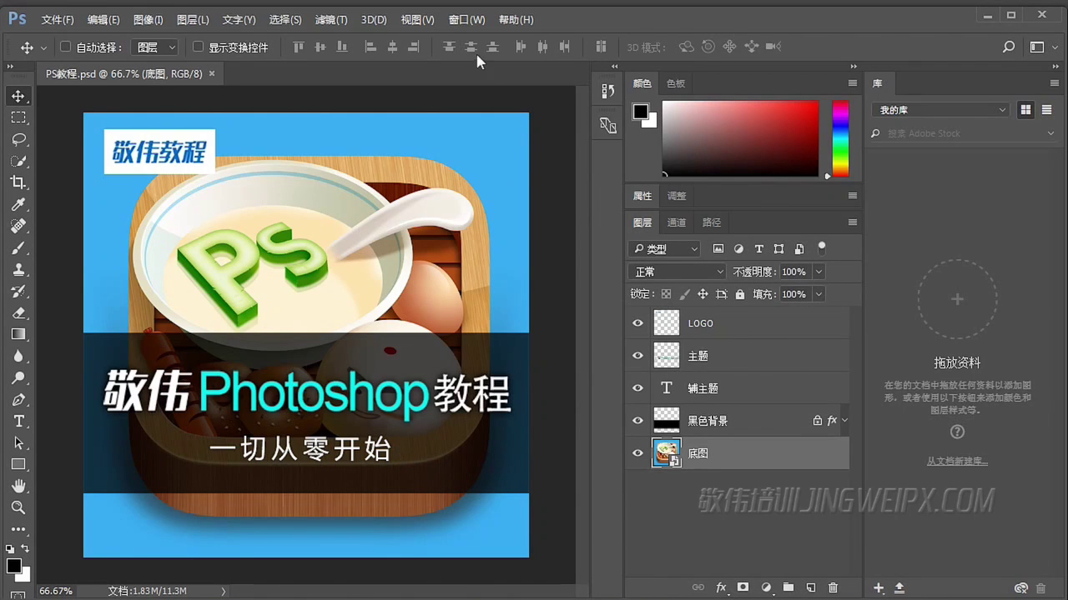
click(465, 19)
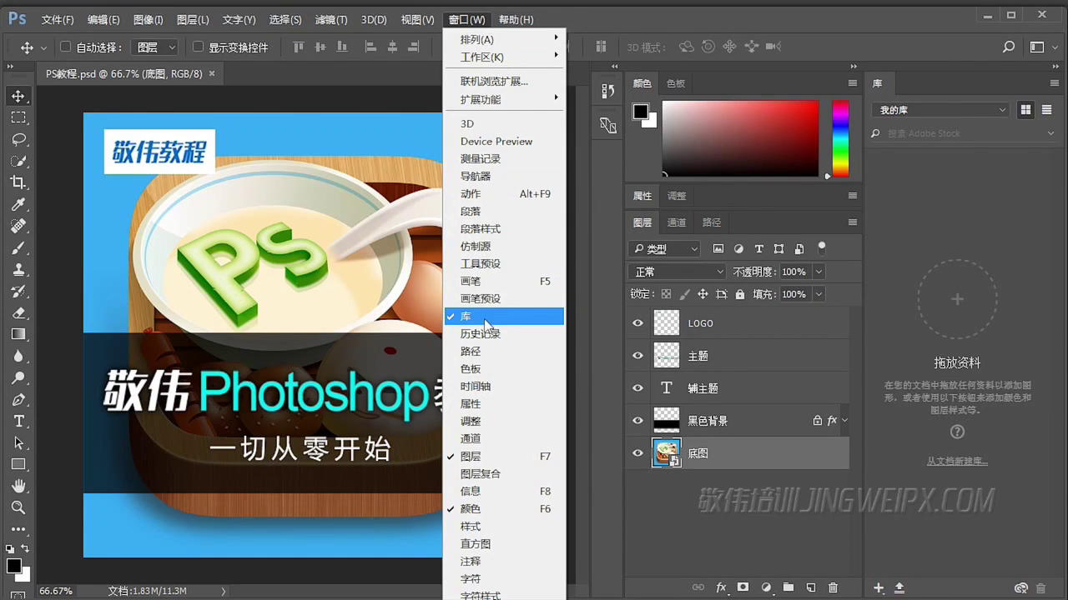
click(907, 246)
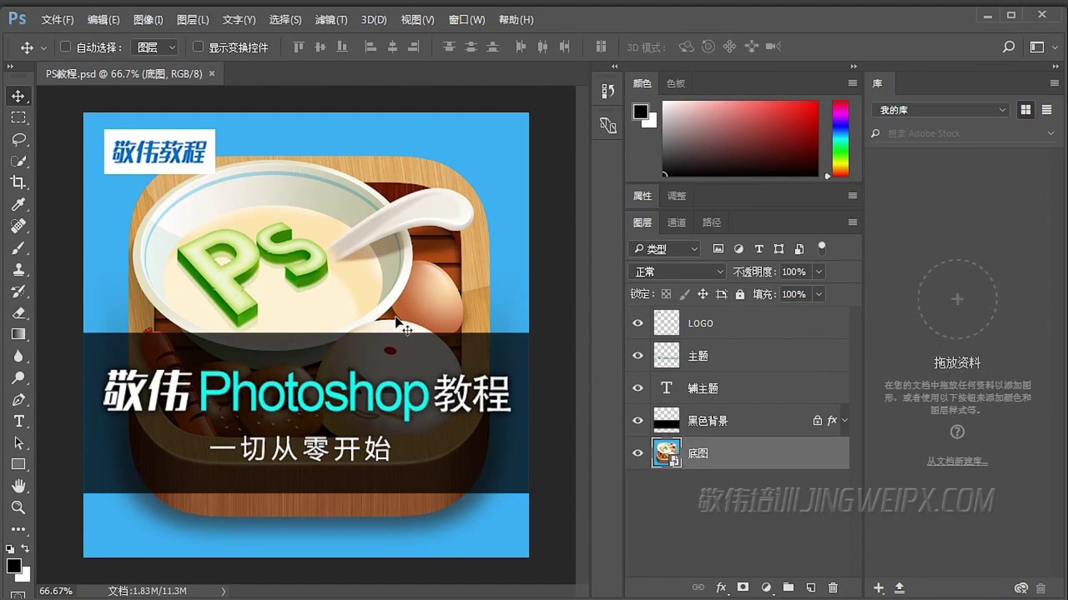
Step: Select the LOGO layer on the canvas and add it as a graphic to the library 我的库
right_click(175, 147)
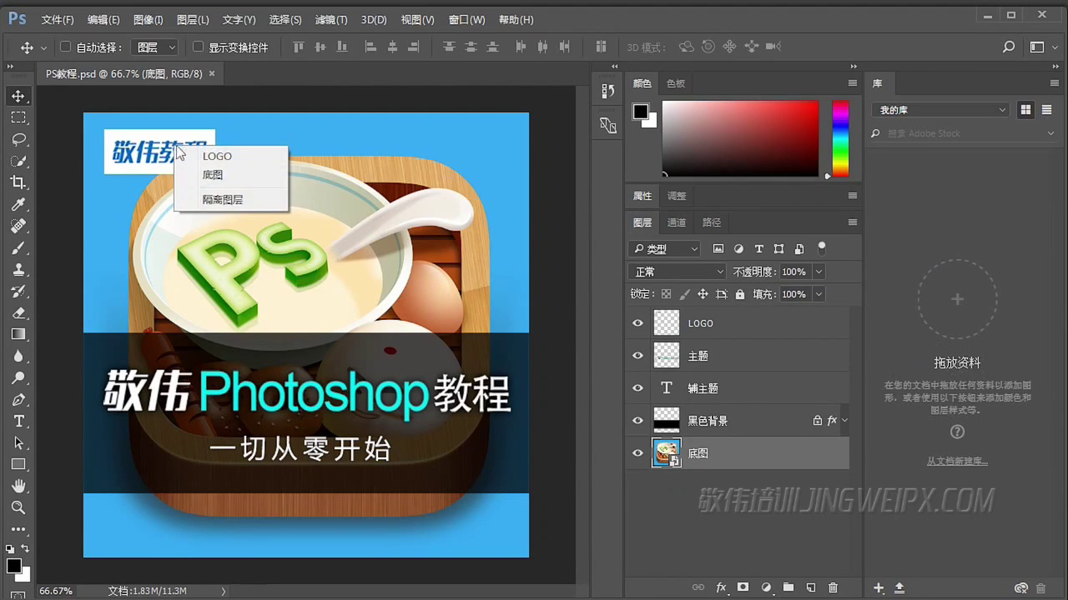
click(215, 156)
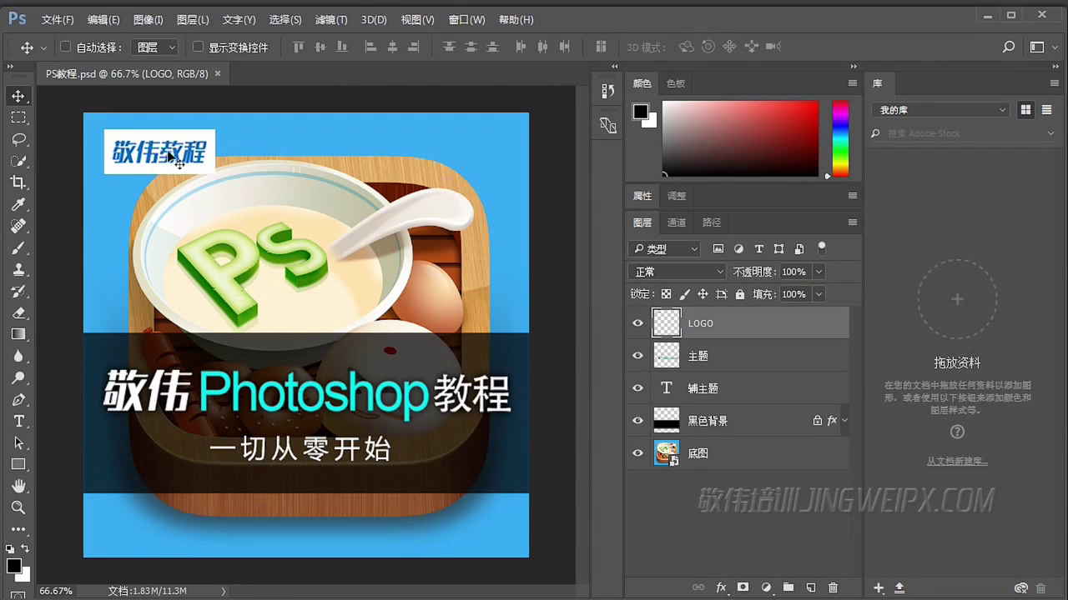
drag(178, 164, 954, 299)
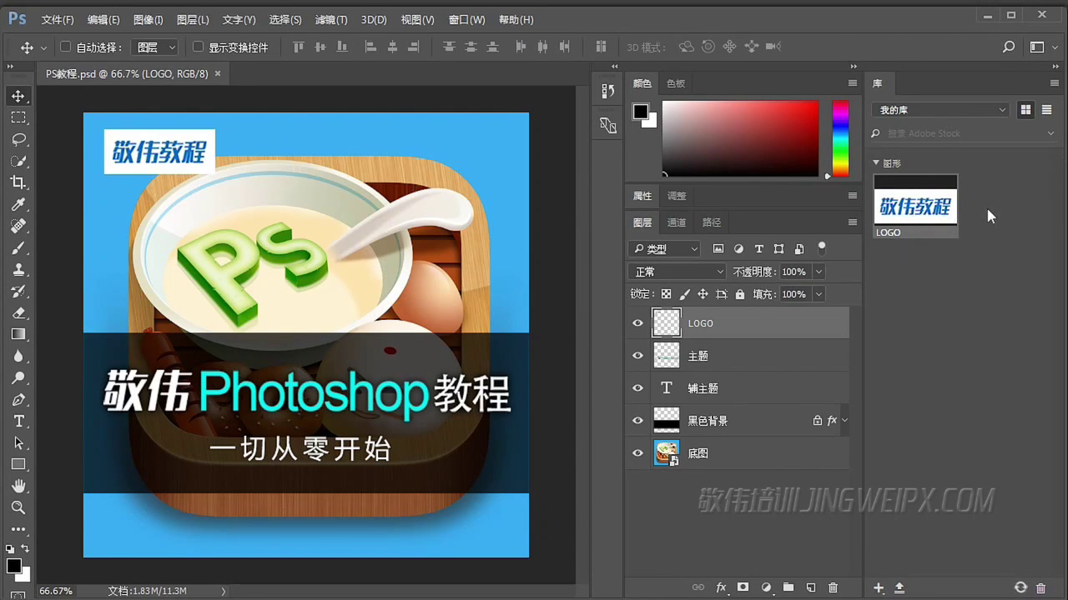
Step: Open the recent file PS教程2.psd and place the library's LOGO graphic near the banner's lower-left corner as a linked smart object
click(51, 20)
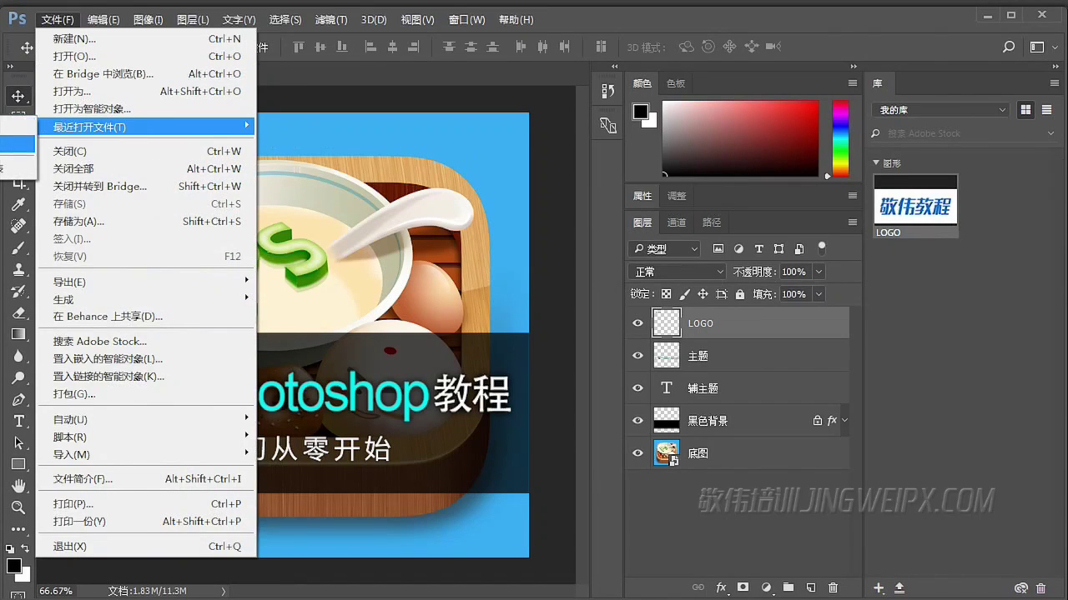
key(Escape)
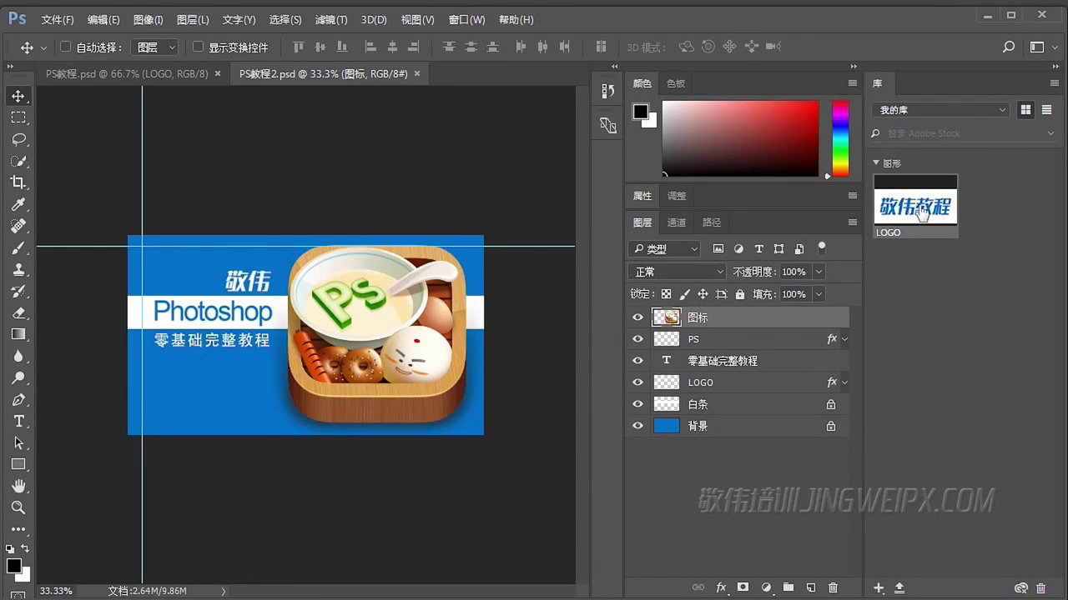
drag(931, 210, 370, 362)
drag(161, 399, 160, 397)
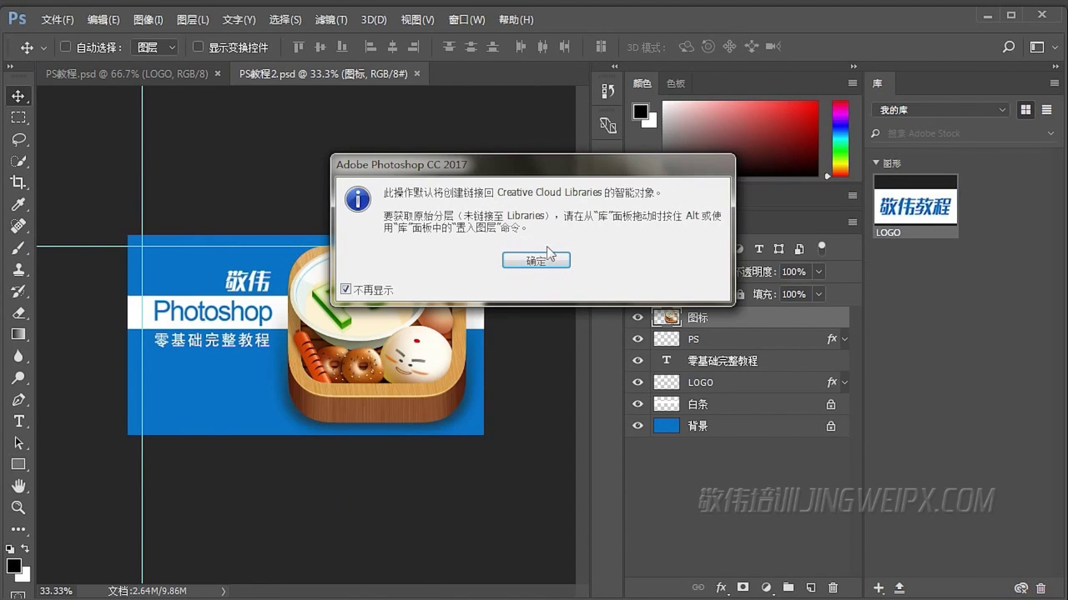
click(389, 293)
click(537, 262)
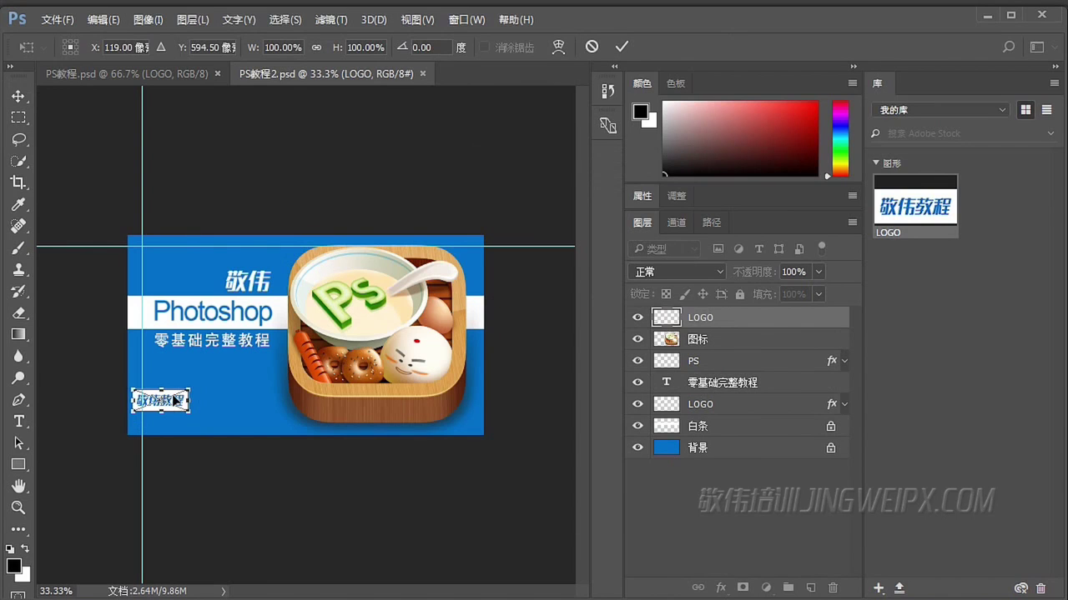
Step: Align the placed LOGO with the vertical guide, commit the placement, and toggle the layer's visibility off and on
drag(161, 401, 186, 409)
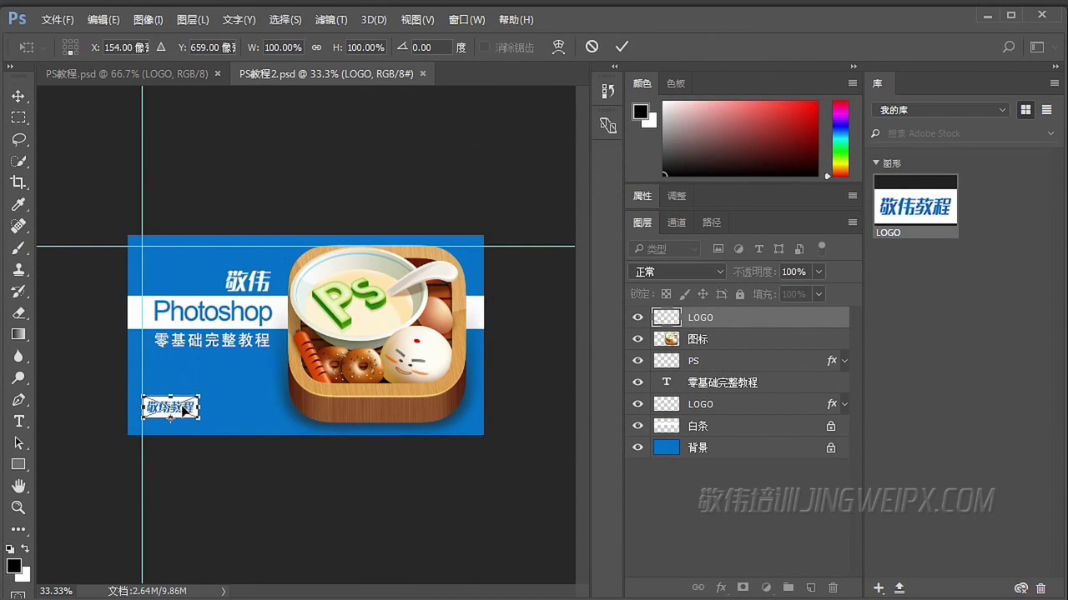
key(Return)
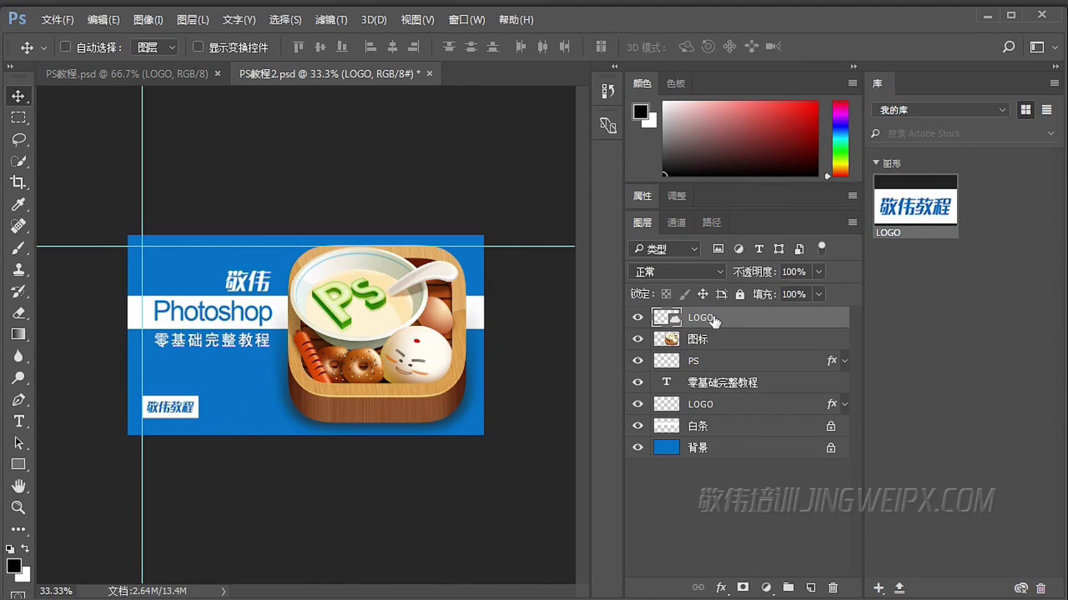
click(638, 318)
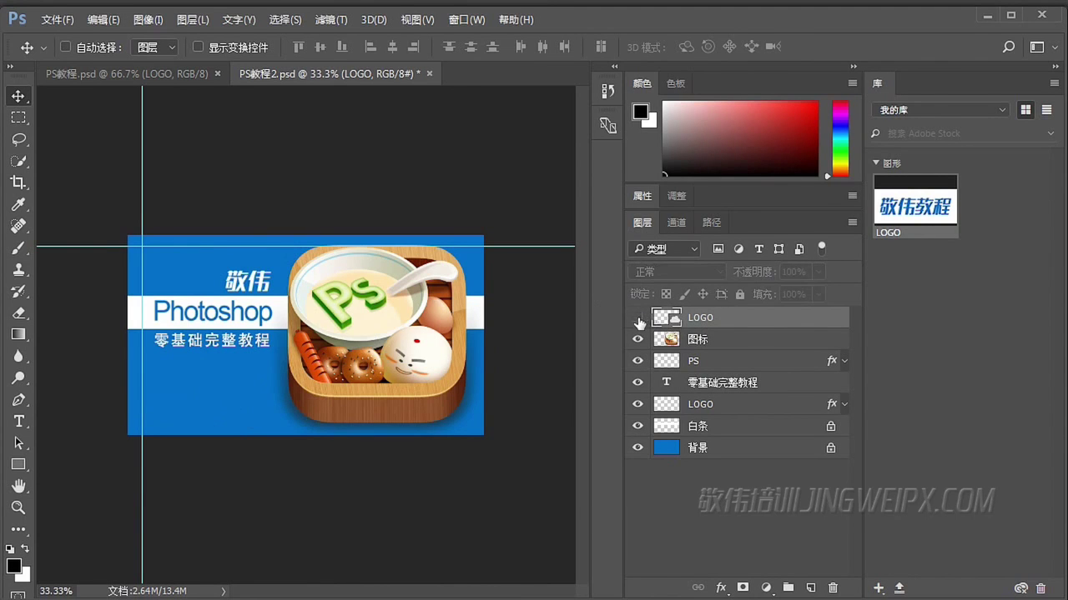
click(638, 319)
Step: Select the 图标 layer and create a new library from the document's character styles, colours and layer styles
key(alt+bracketleft)
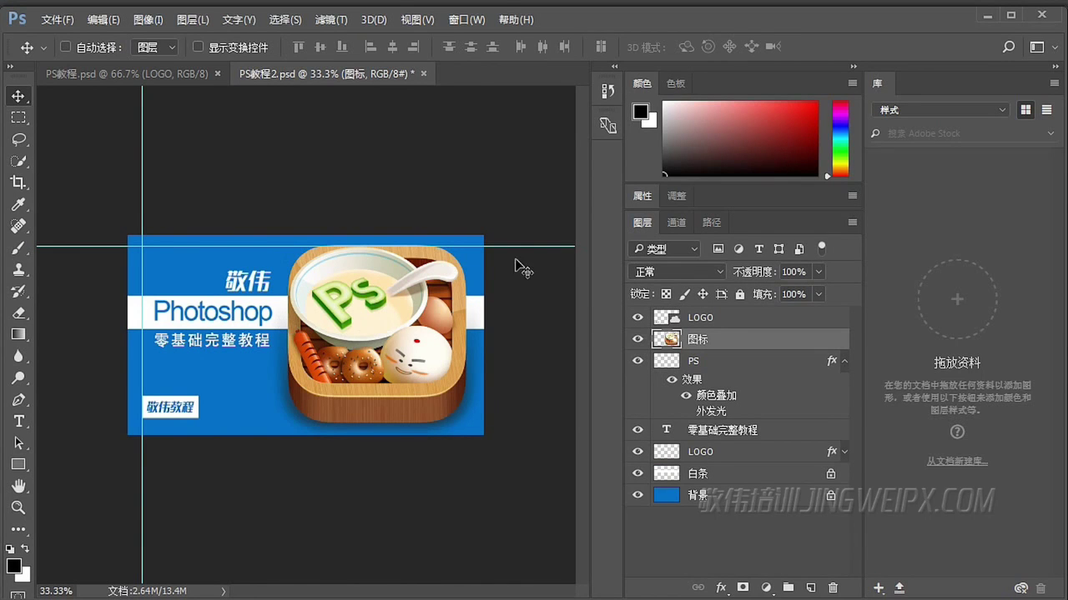
click(974, 468)
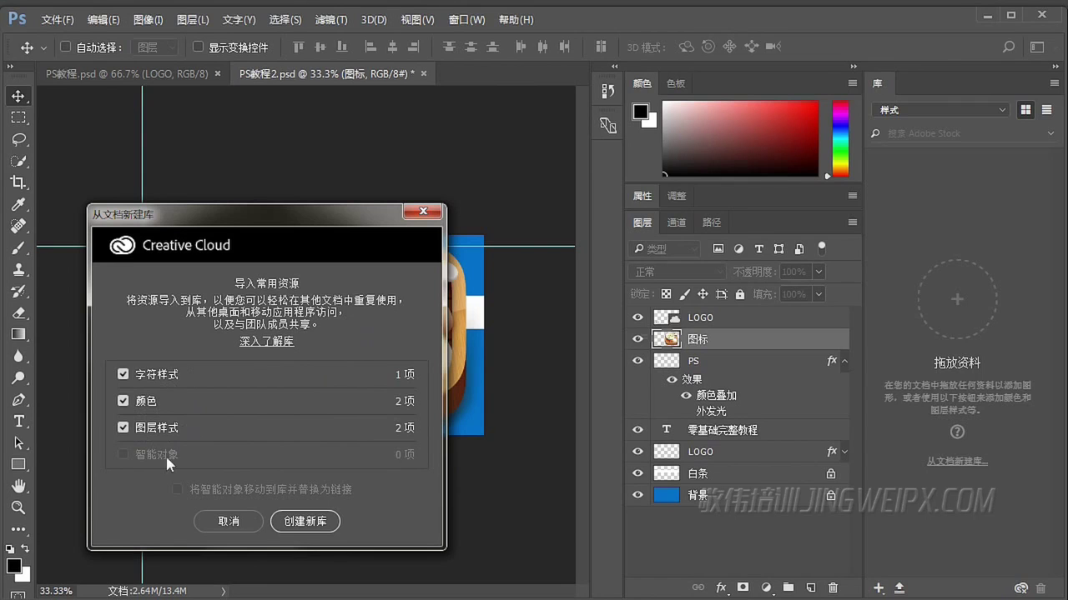
click(299, 523)
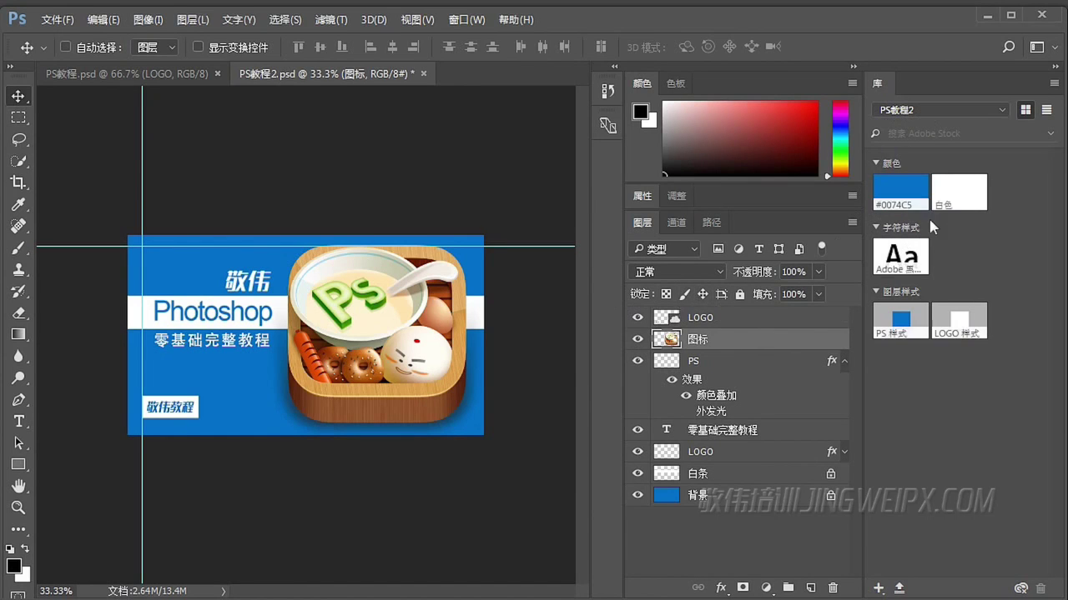
Step: Move the layer styles PS 样式 and LOGO 样式 from the PS教程2 library into the library 样式
right_click(902, 318)
mouse_move(936, 389)
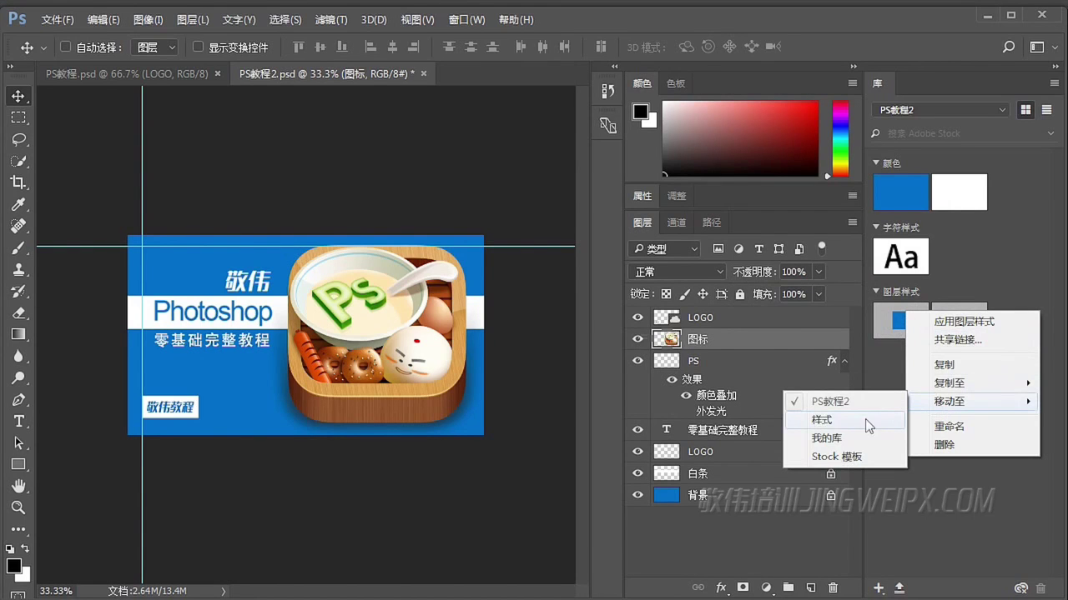
click(834, 420)
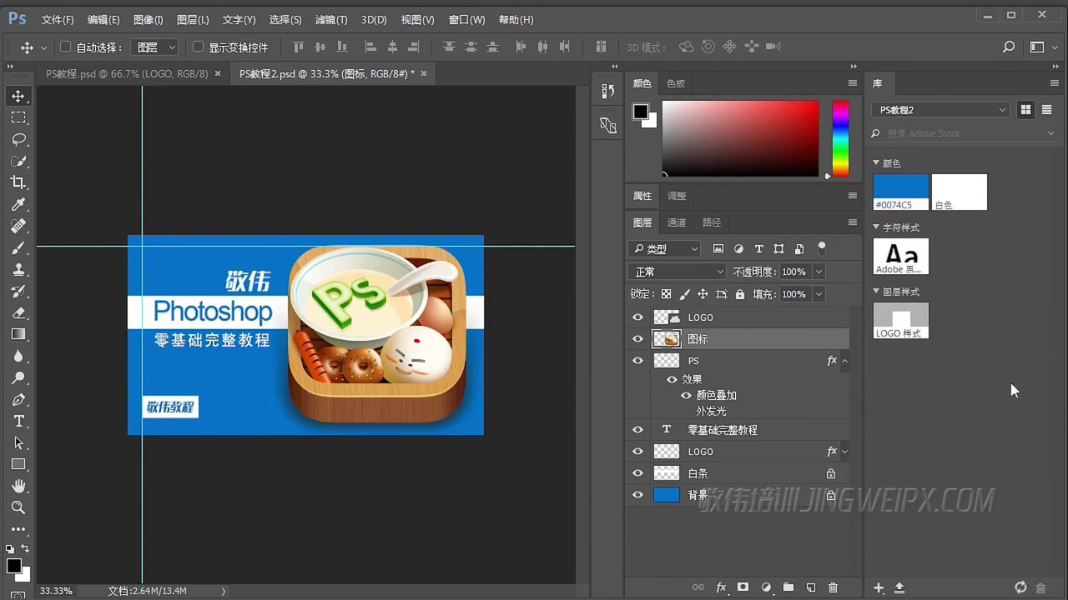
right_click(906, 311)
mouse_move(974, 390)
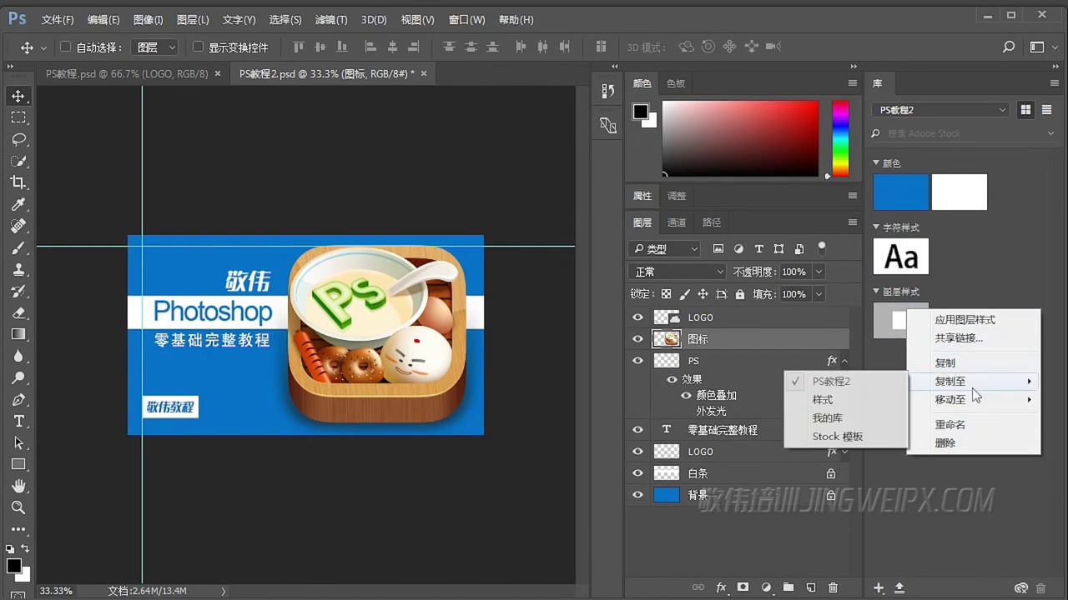
click(834, 404)
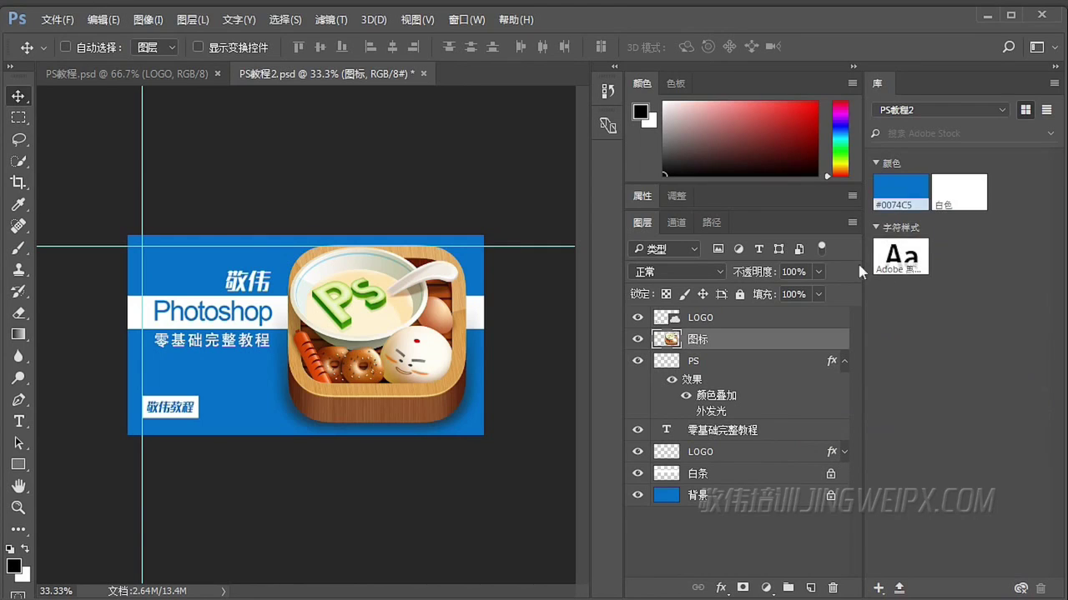
Step: Switch to the library 样式 and search Adobe Stock for 男孩
click(1002, 115)
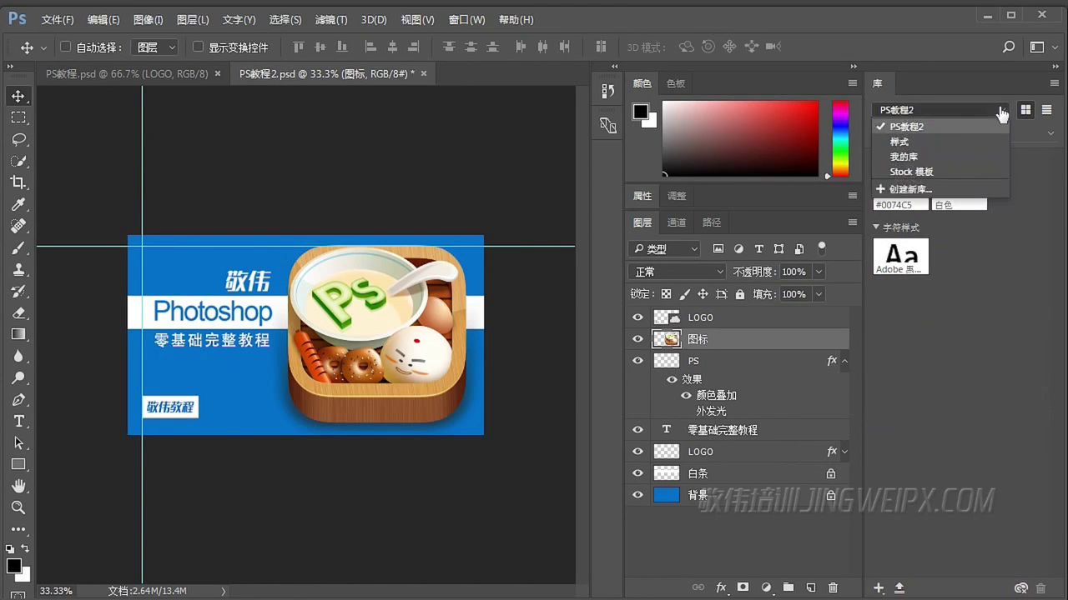
click(900, 141)
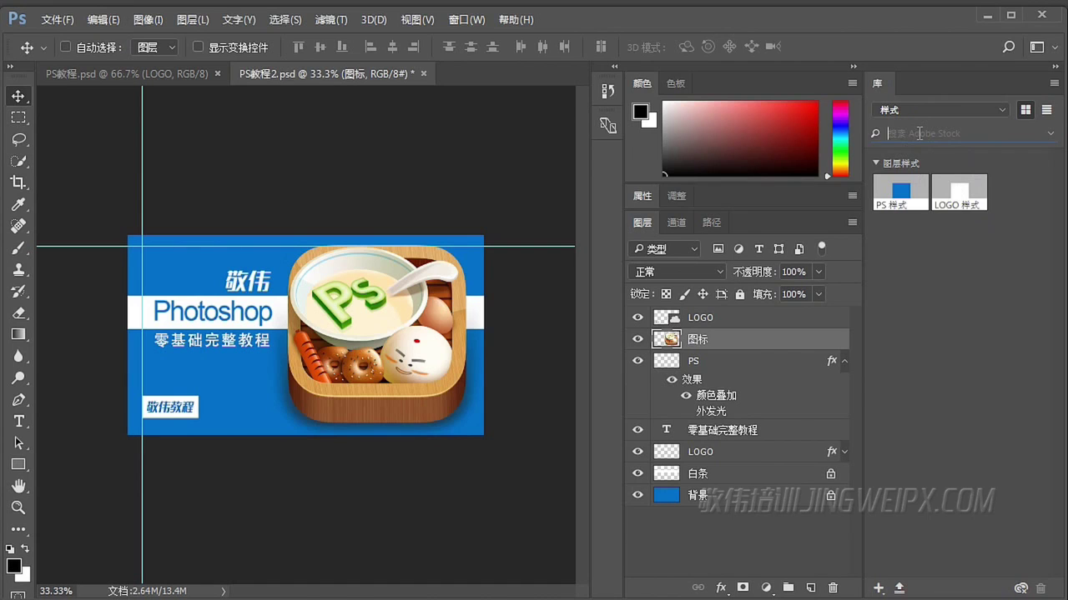
text(nanhai)
key(space)
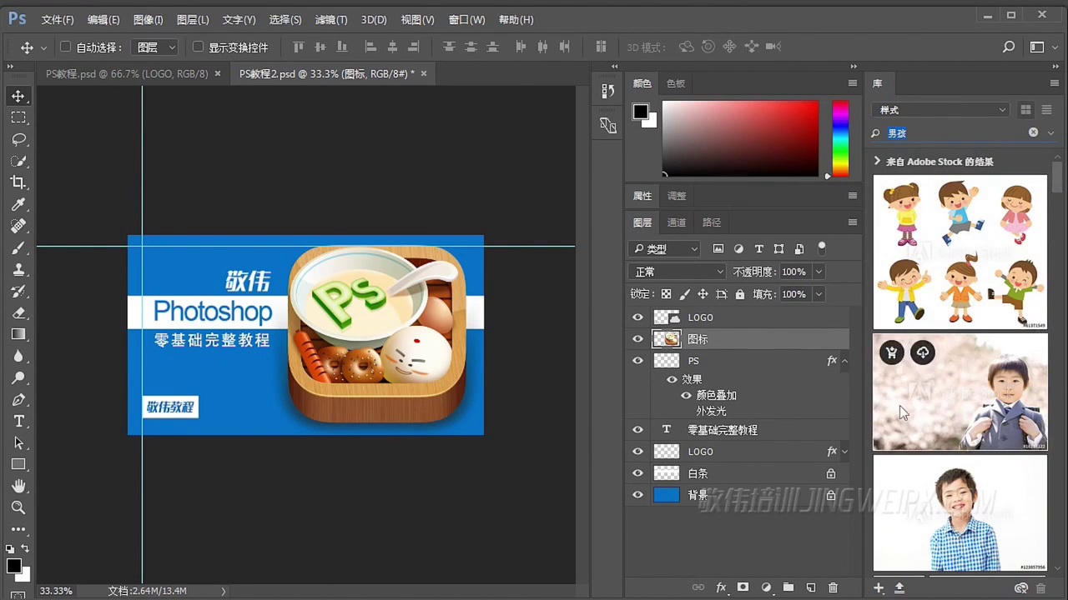
Step: Place the Adobe Stock photo of the boy sitting in the grass into the banner as a linked smart object
drag(1059, 193, 1060, 242)
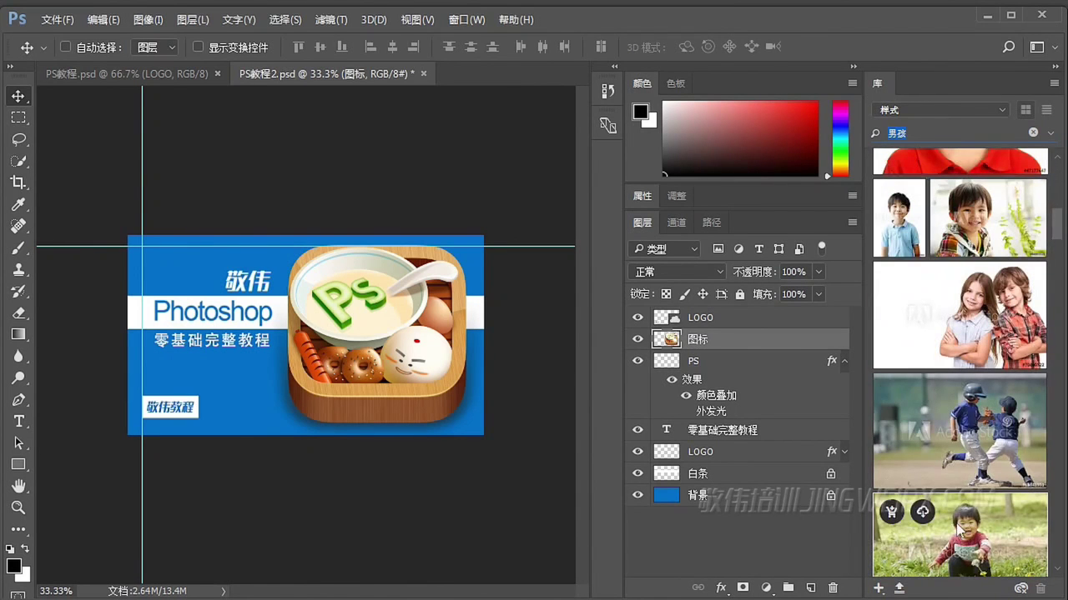
drag(958, 534, 260, 339)
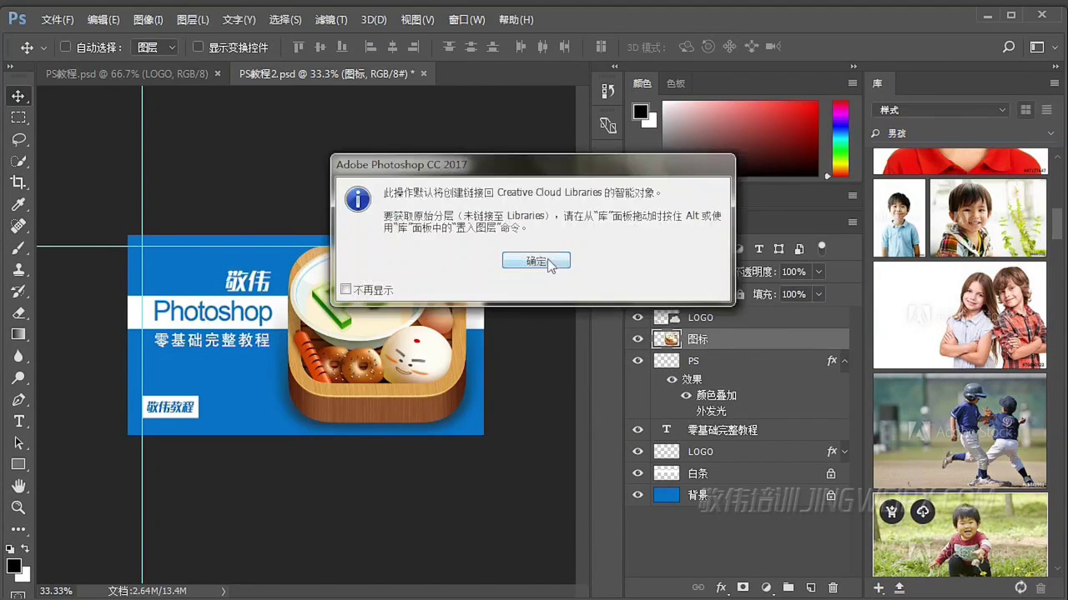
click(538, 262)
key(Return)
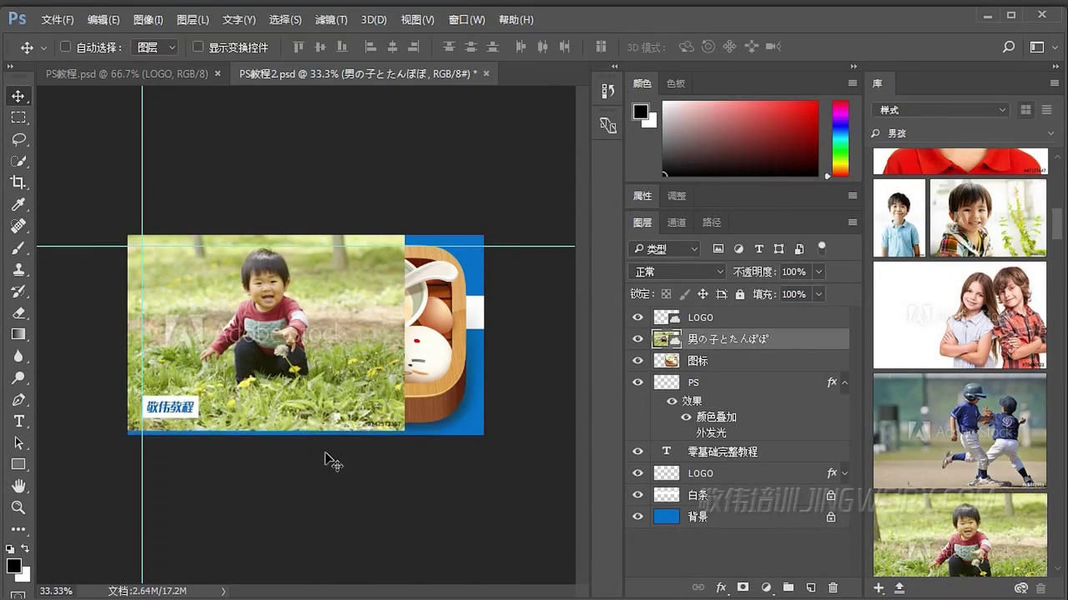
Step: Delete the placed boy photo from the banner and clear the Adobe Stock search
key(Delete)
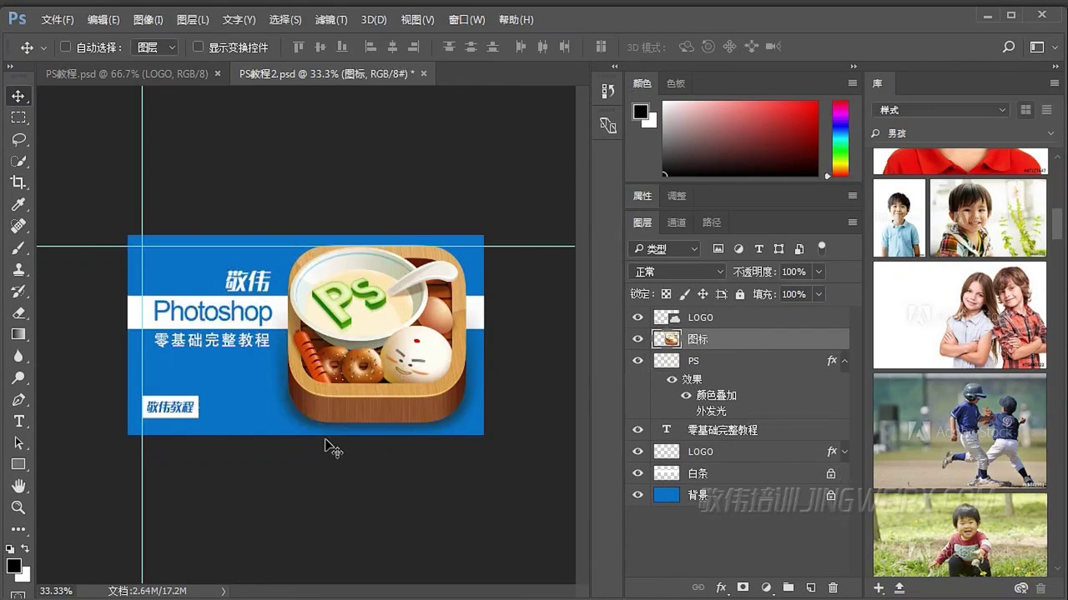
double_click(924, 134)
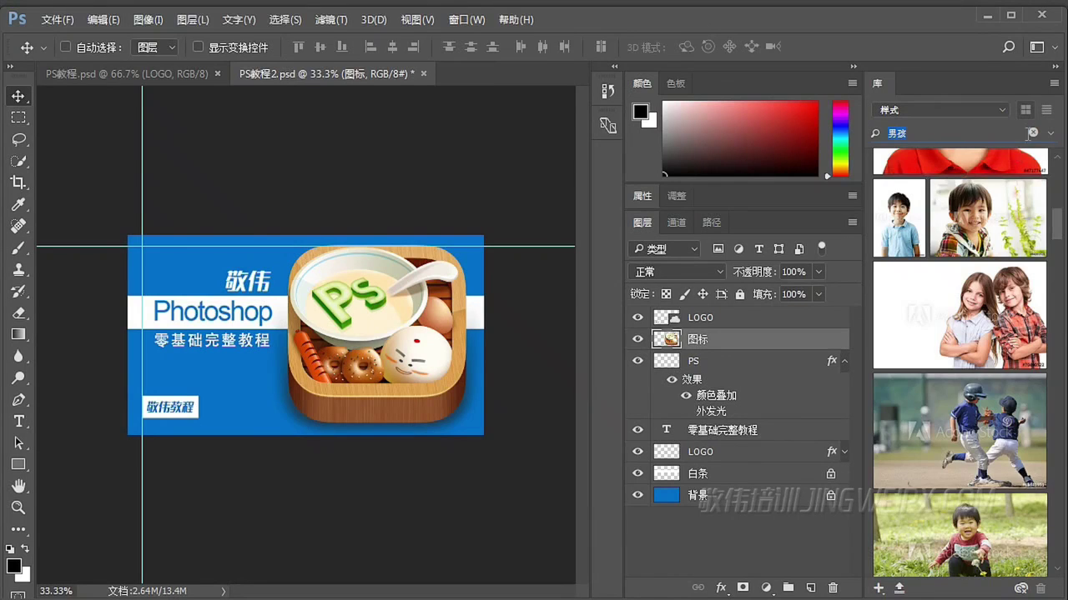
click(1032, 132)
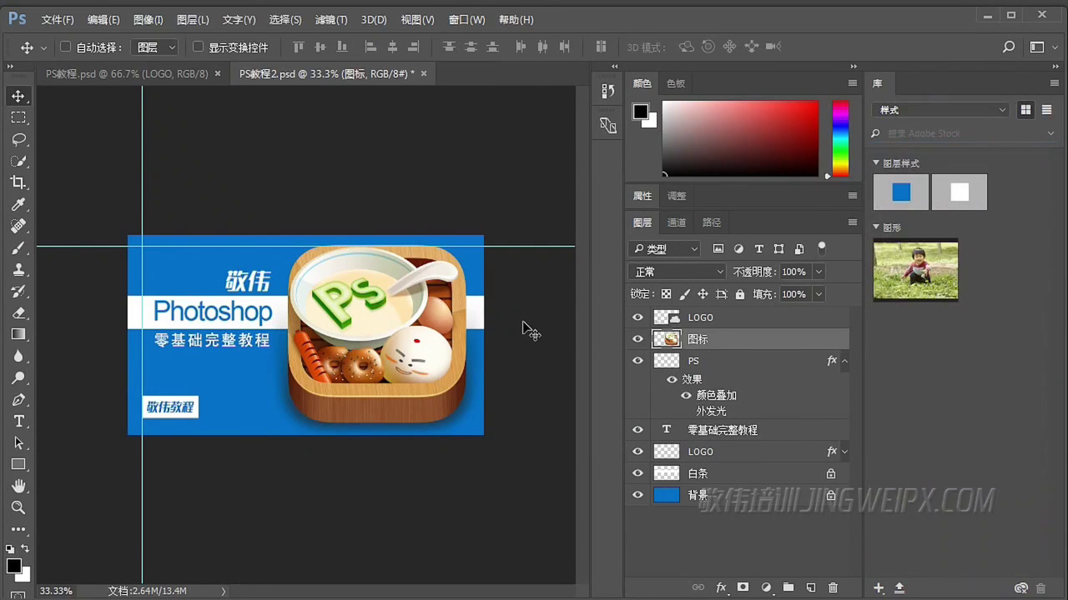
Step: Open the application-wide search and look through its Stock, 全部, Photoshop and 学习 categories
key(ctrl)
key(ctrl)
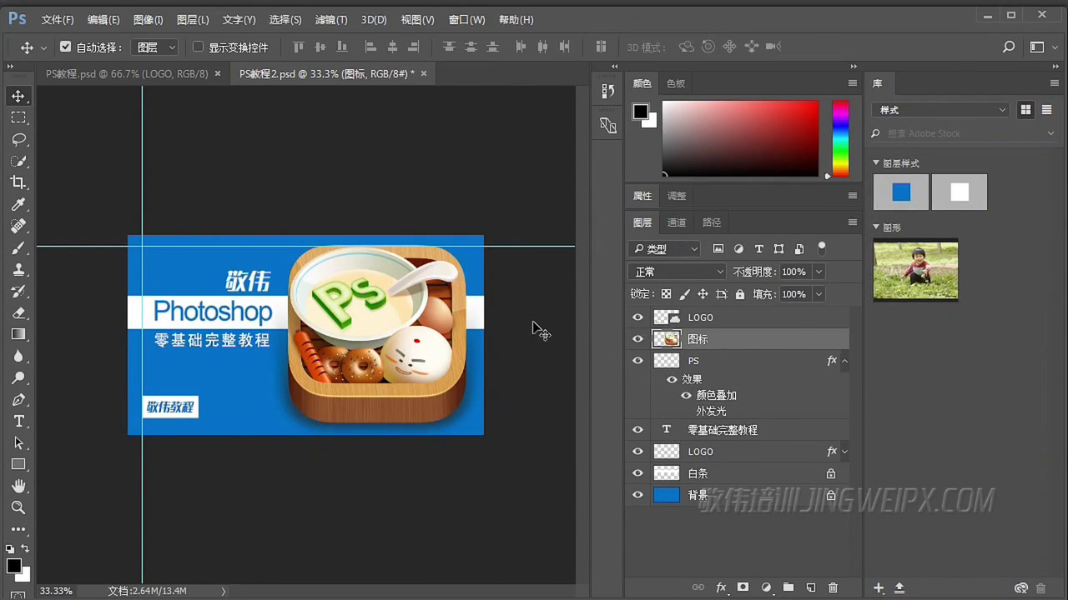
key(ctrl+f)
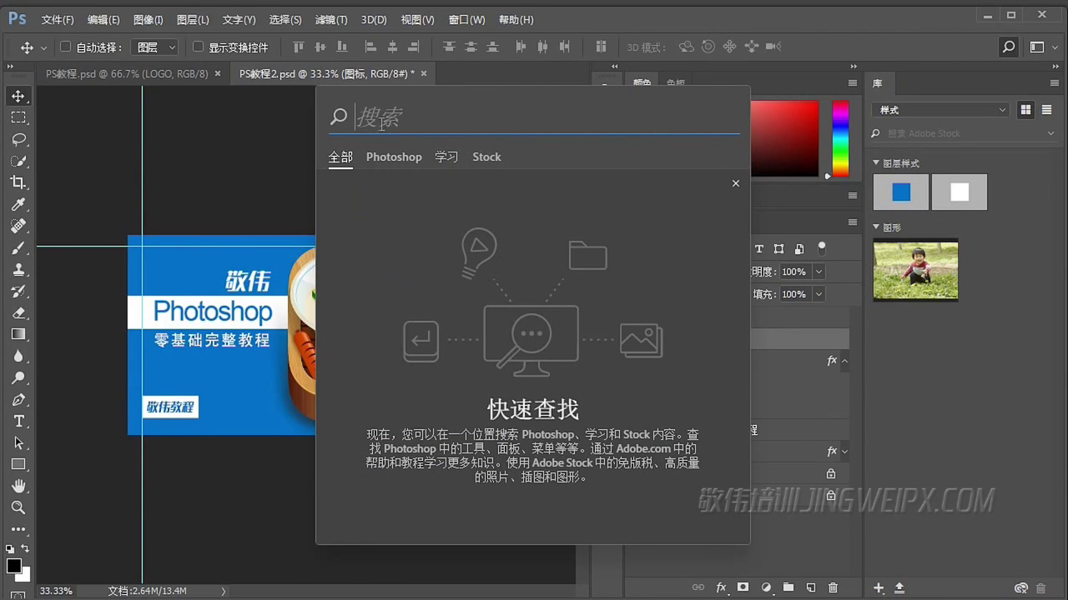
click(488, 159)
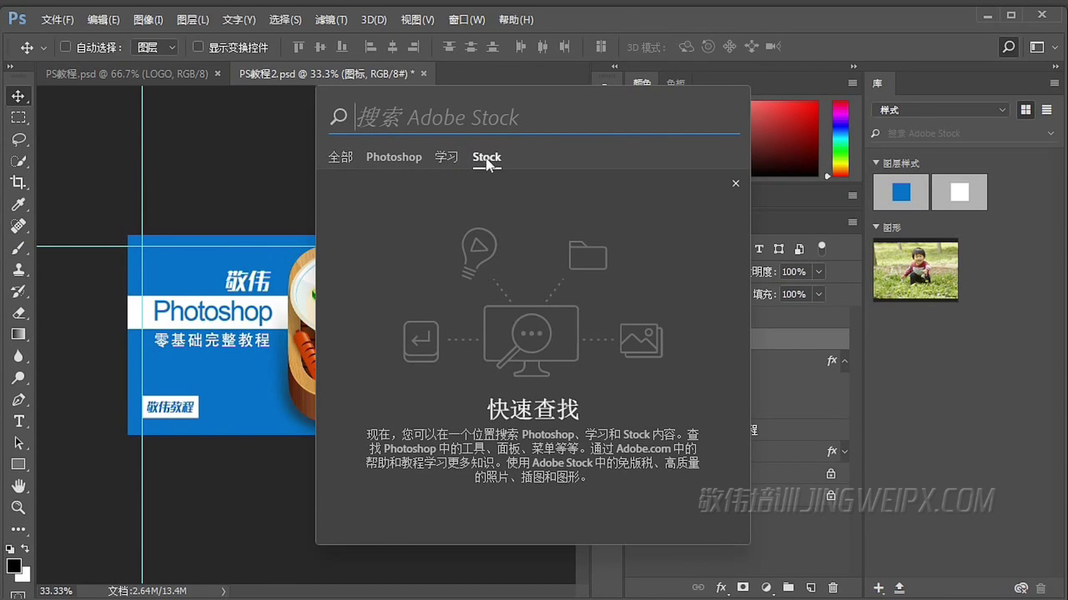
click(342, 160)
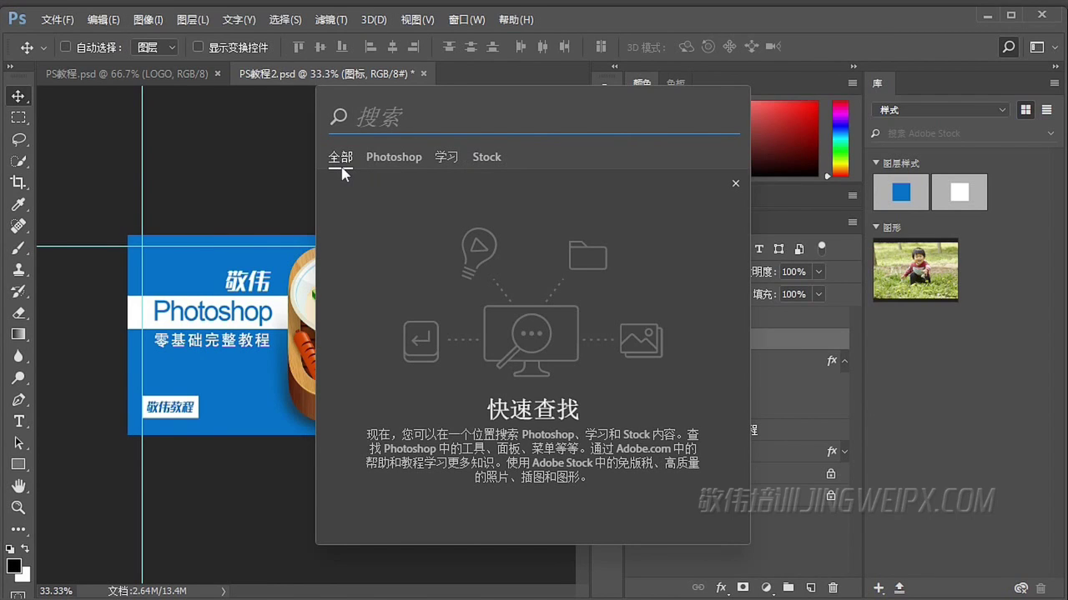
click(392, 159)
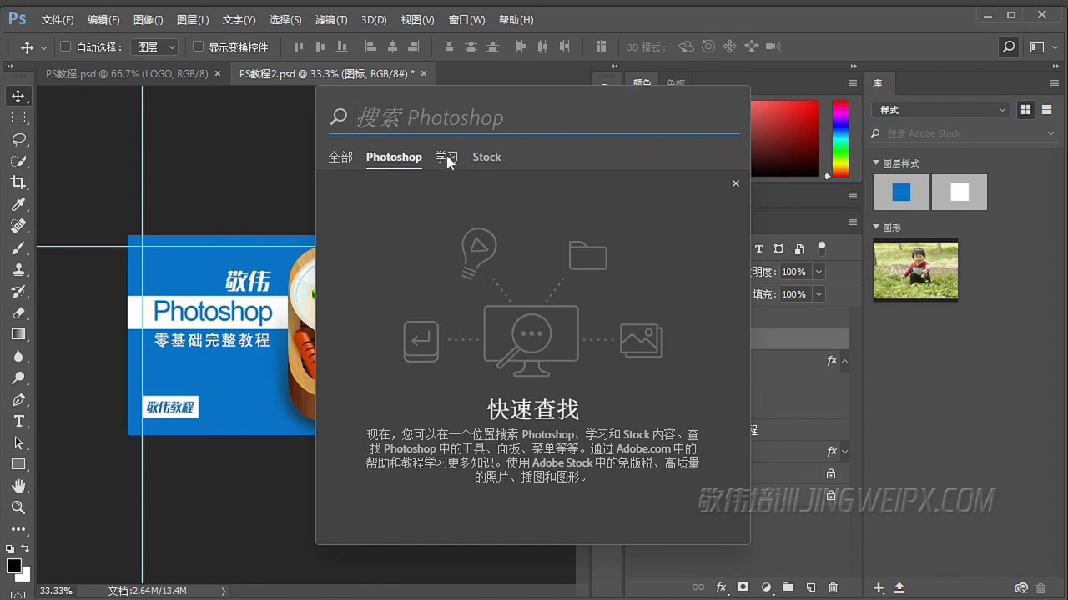
click(447, 156)
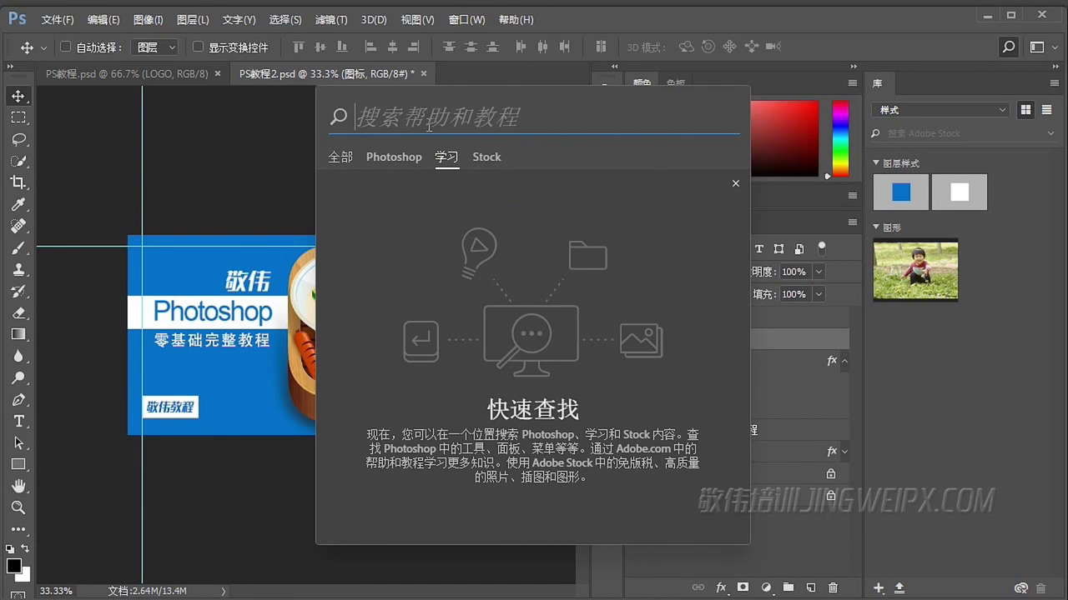
Step: Search for raw across the 全部 category of the application-wide search and close the search
click(483, 158)
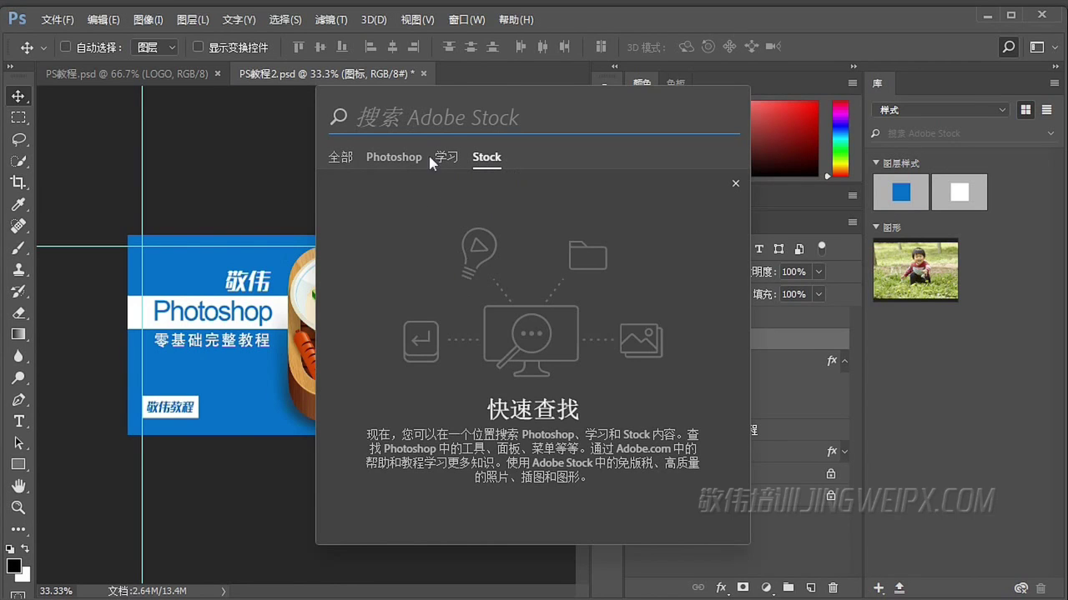
click(342, 158)
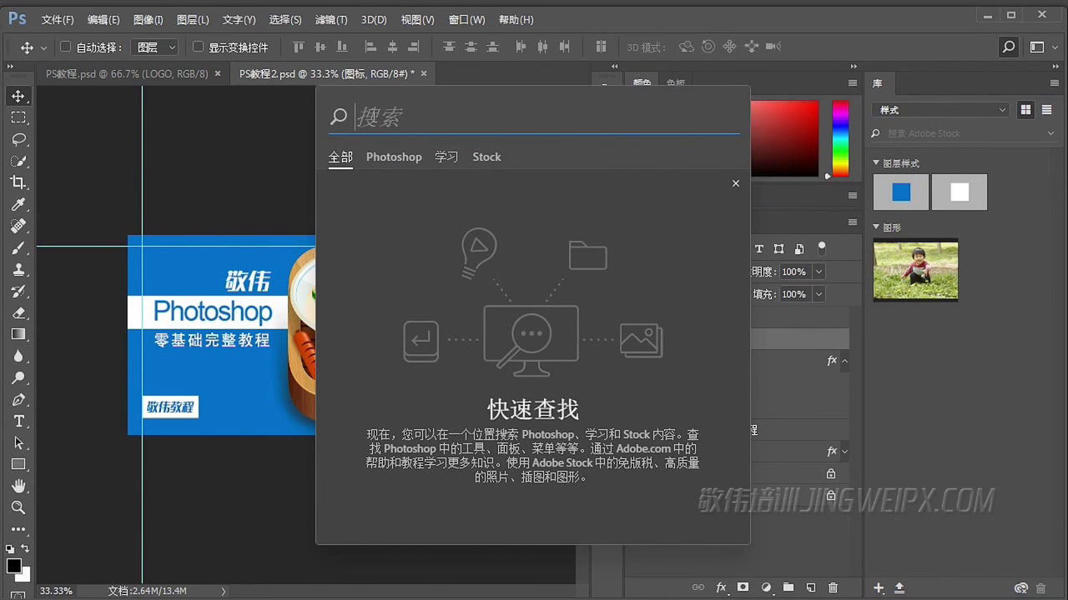
text(raw)
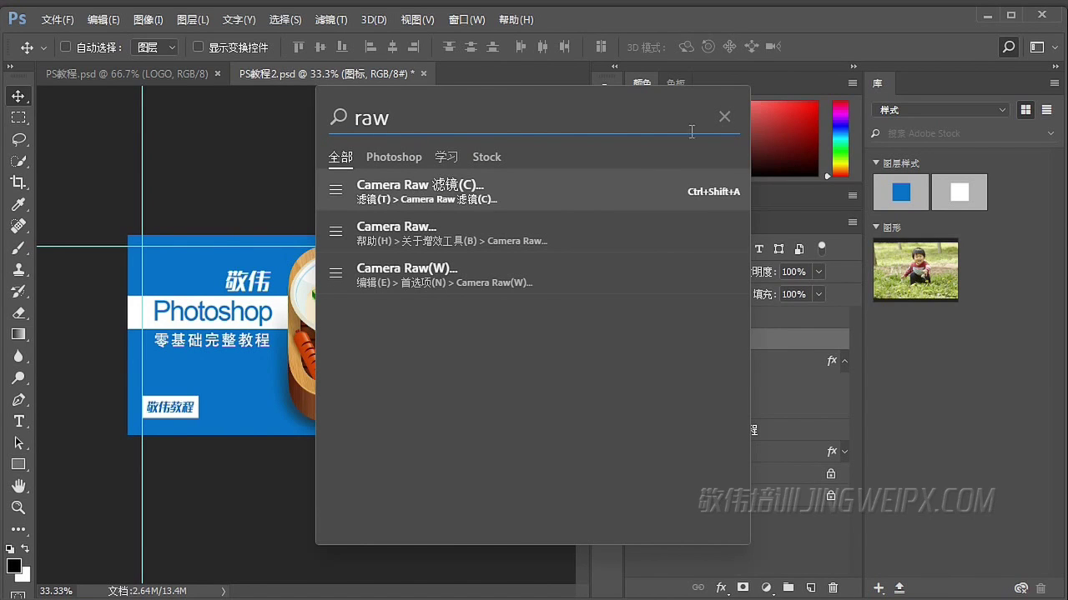
click(724, 118)
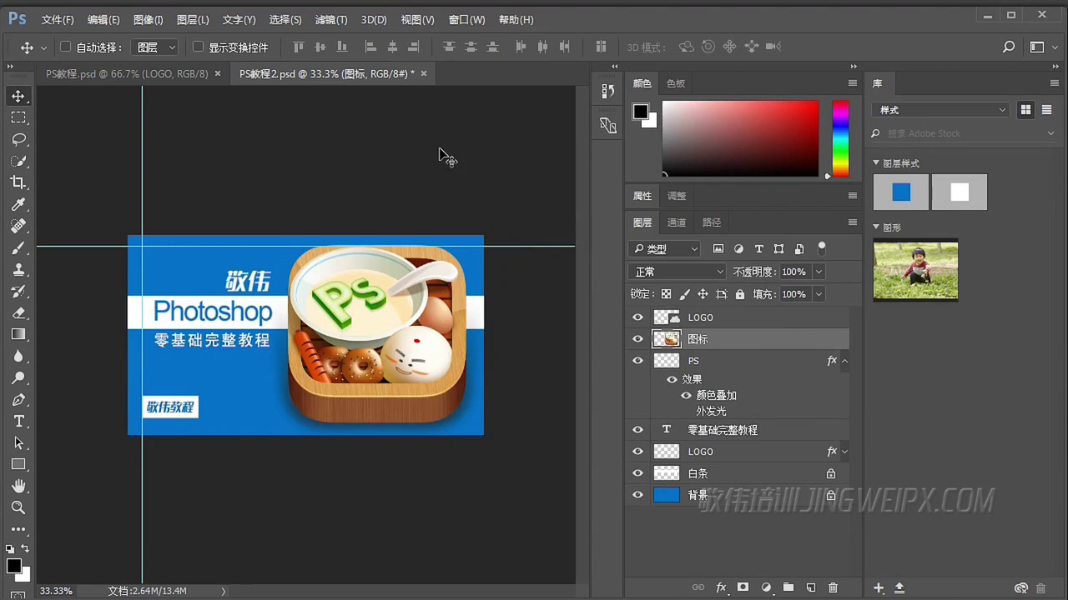
Step: Look through the available filter commands, including Camera Raw 滤镜, without applying any
click(332, 20)
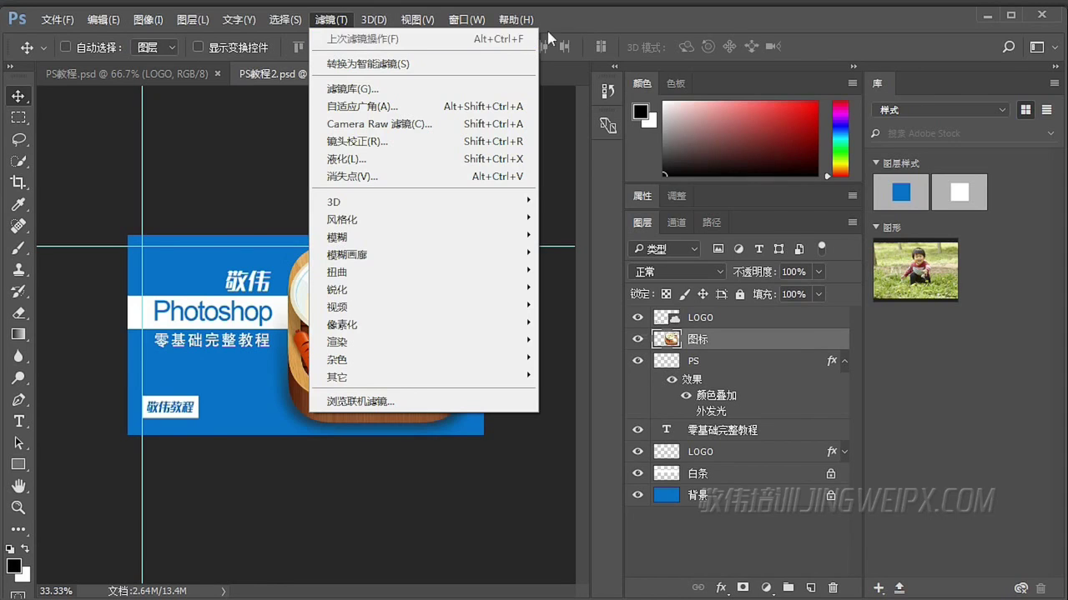
click(619, 17)
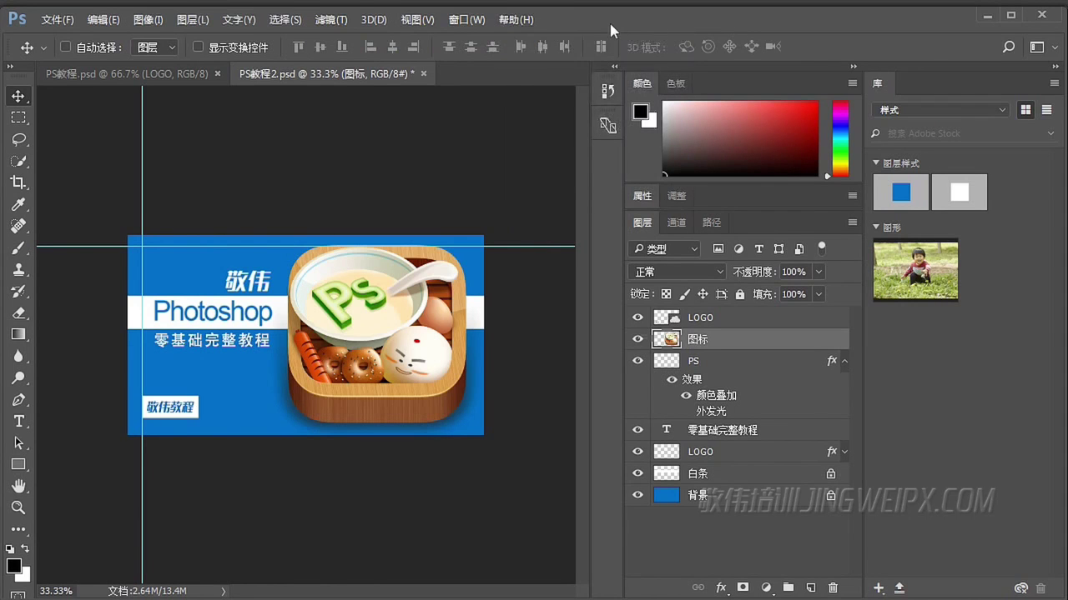